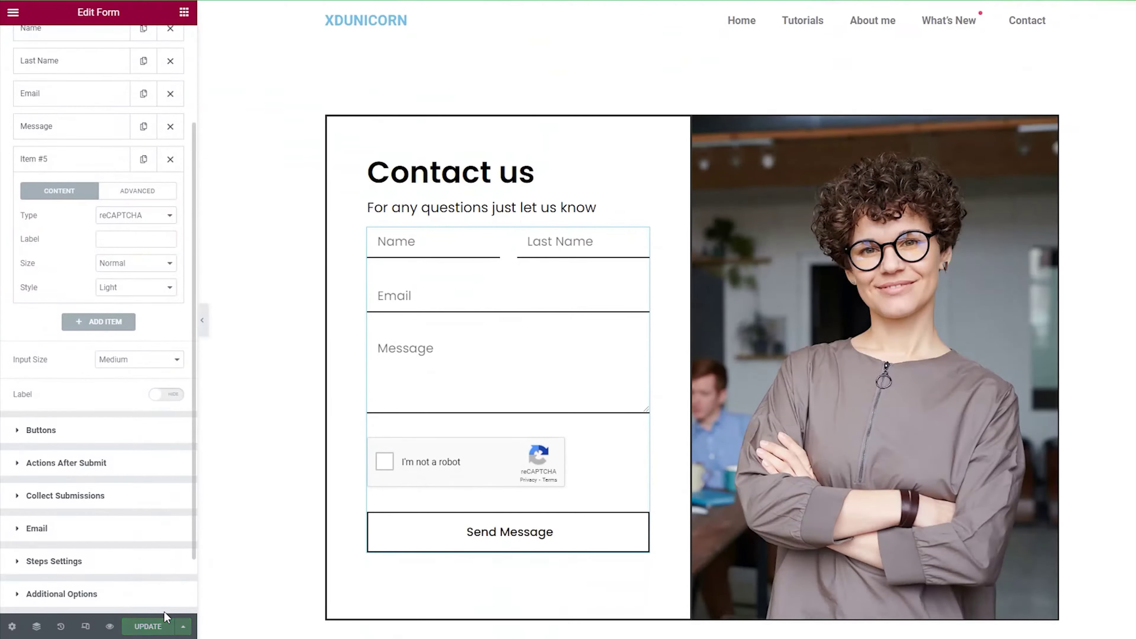
Hide the Elementor editing panel to preview the contact page full width
left_click(203, 321)
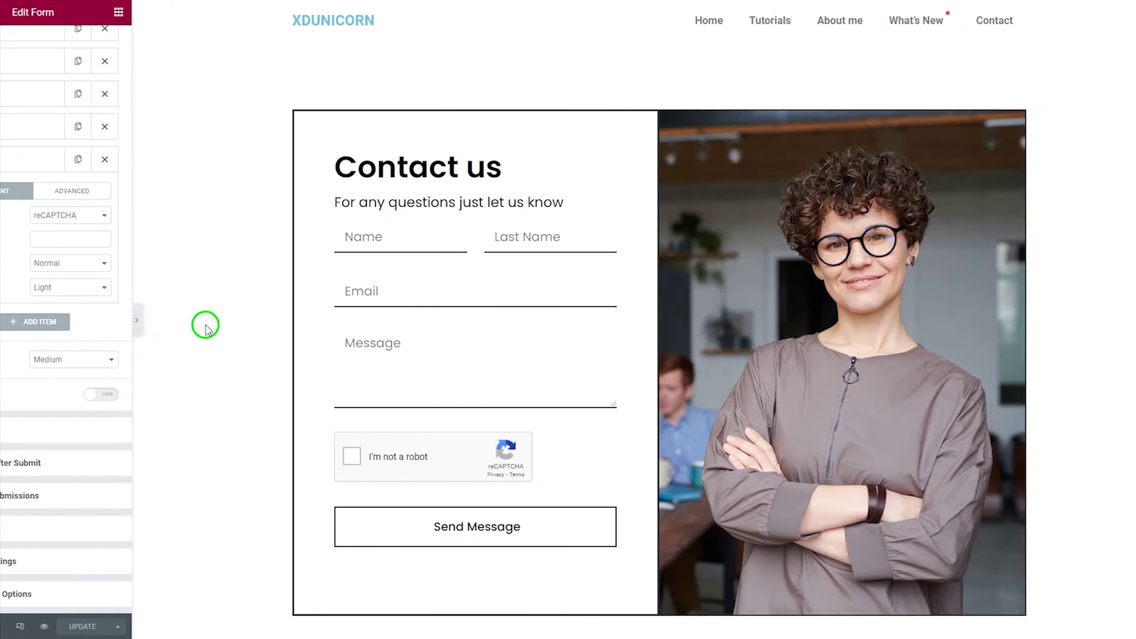
Tick the form's 'I'm not a robot' checkbox to test the reCAPTCHA
left_click(287, 460)
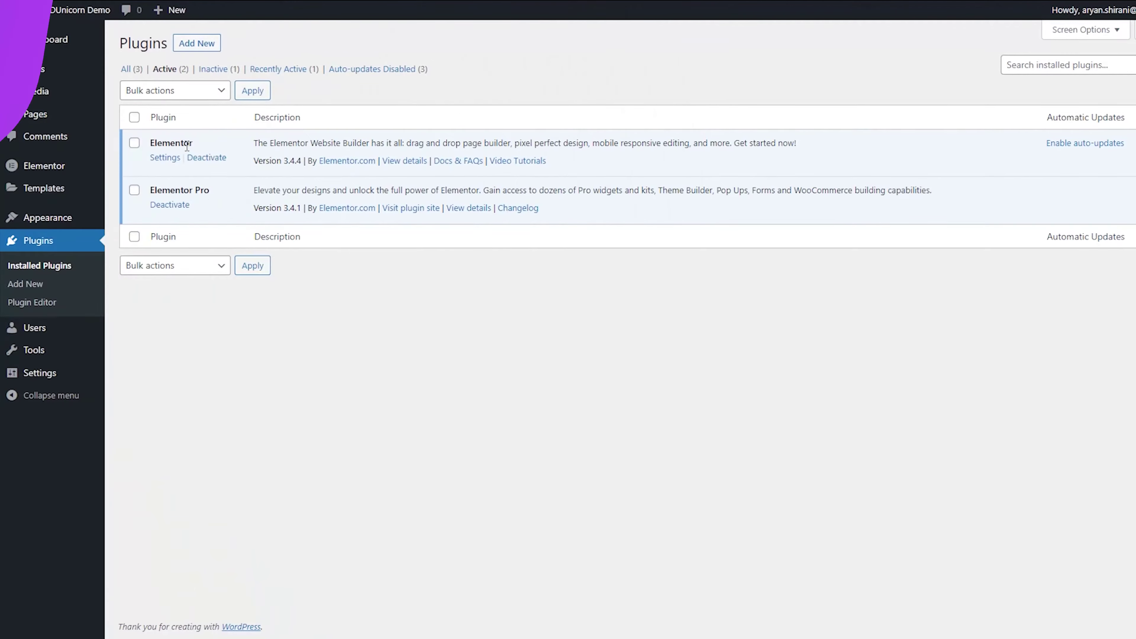
Open Appearance > Themes to check that Hello Elementor is the active theme
left_click(187, 146)
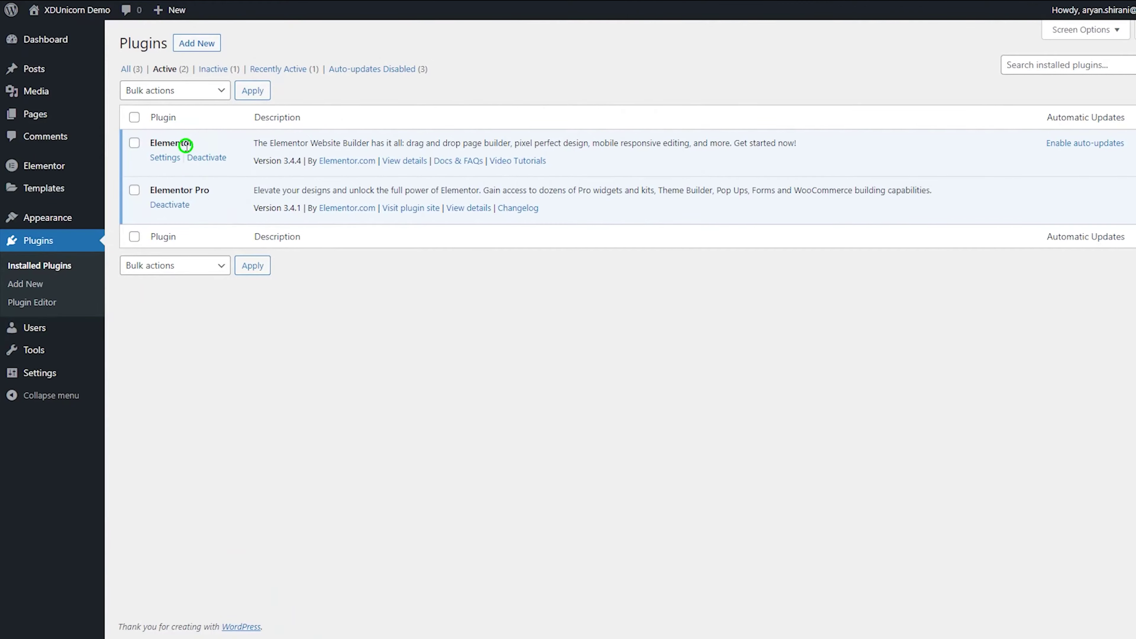
left_click(199, 187)
mouse_move(94, 226)
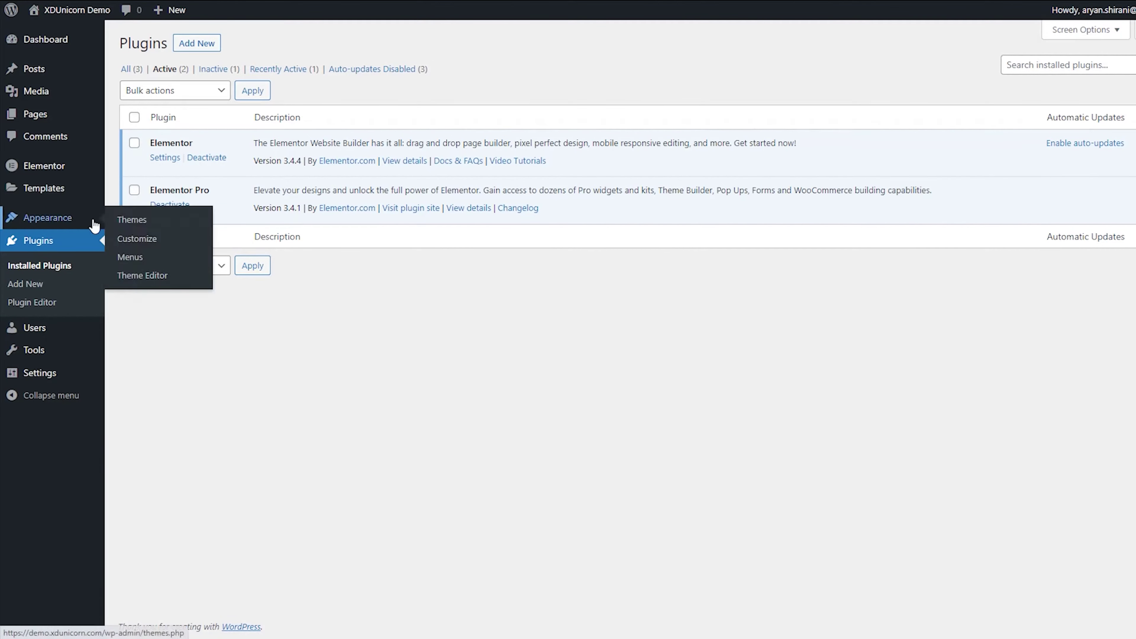
left_click(128, 221)
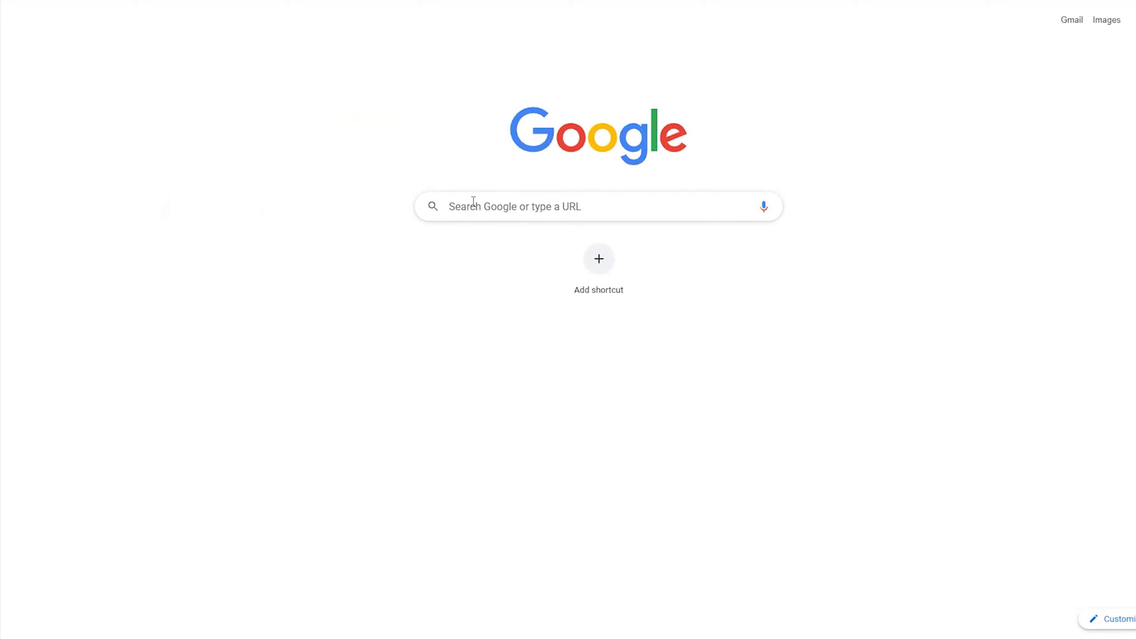
Search Google for 'recaptcha' and open the official reCAPTCHA - Google page
left_click(487, 201)
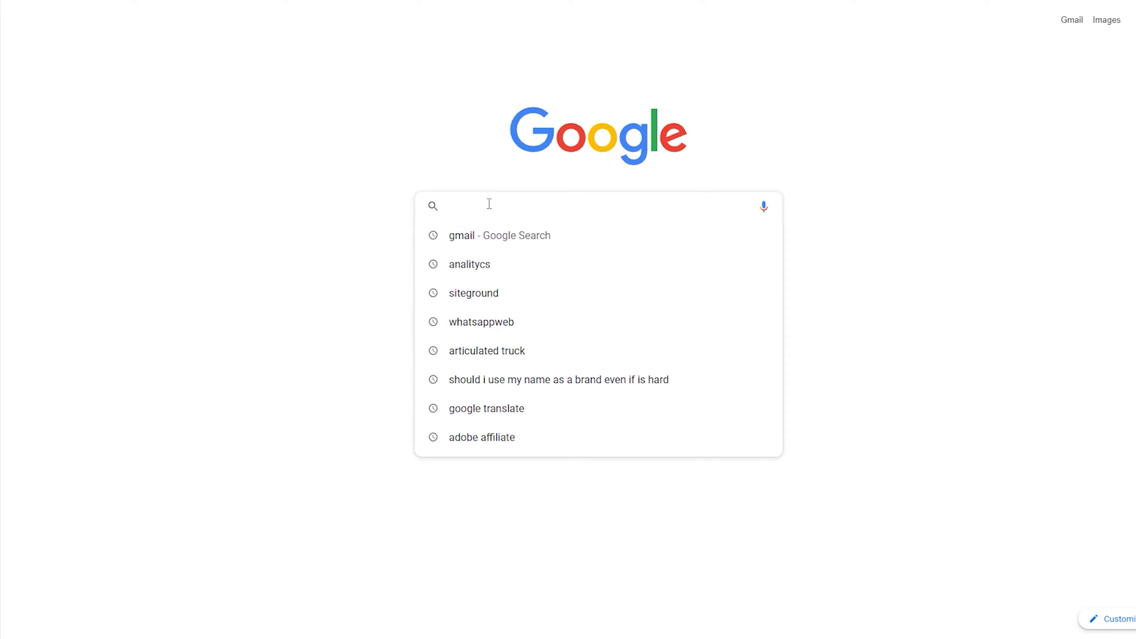
type("recaptcha")
key("Return")
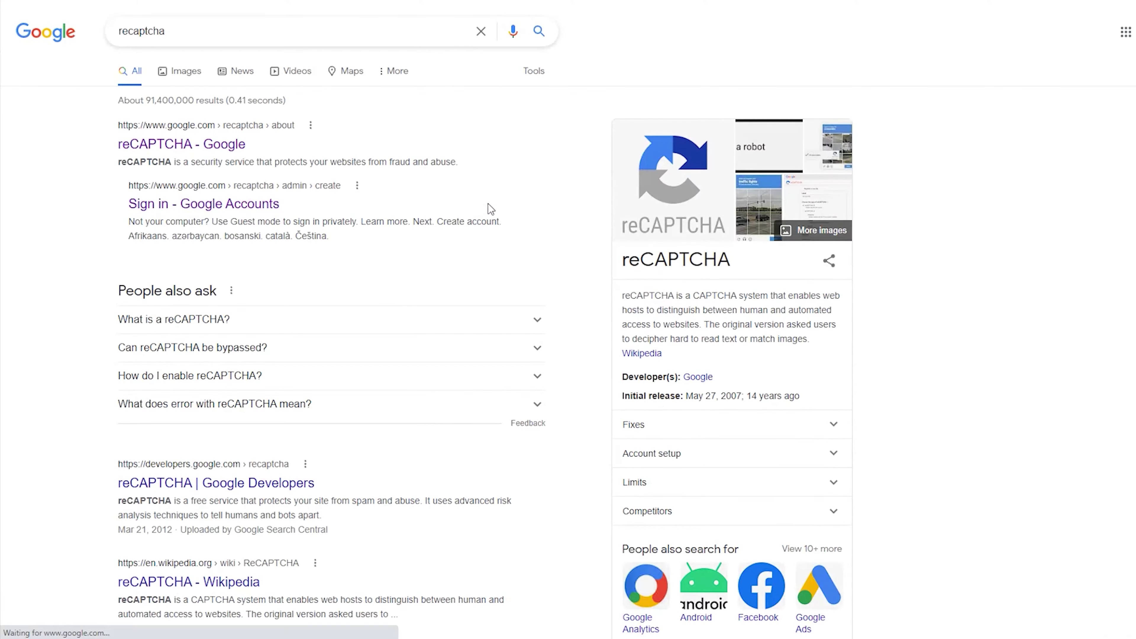
left_click(184, 147)
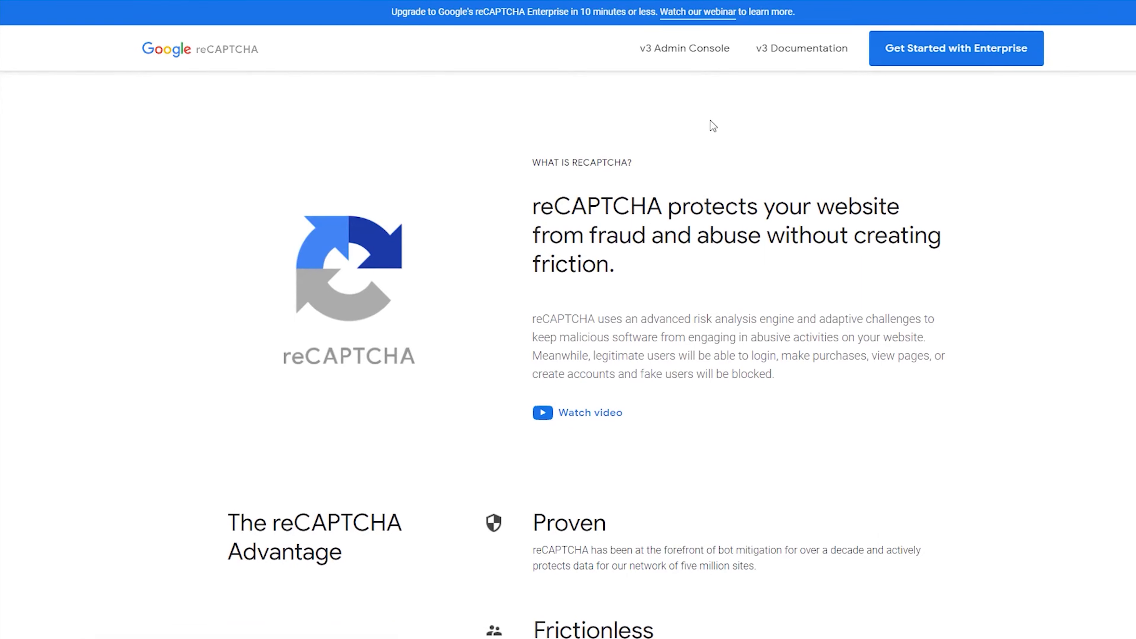
In the reCAPTCHA admin console, review the registered sites and begin registering a new site
left_click(685, 53)
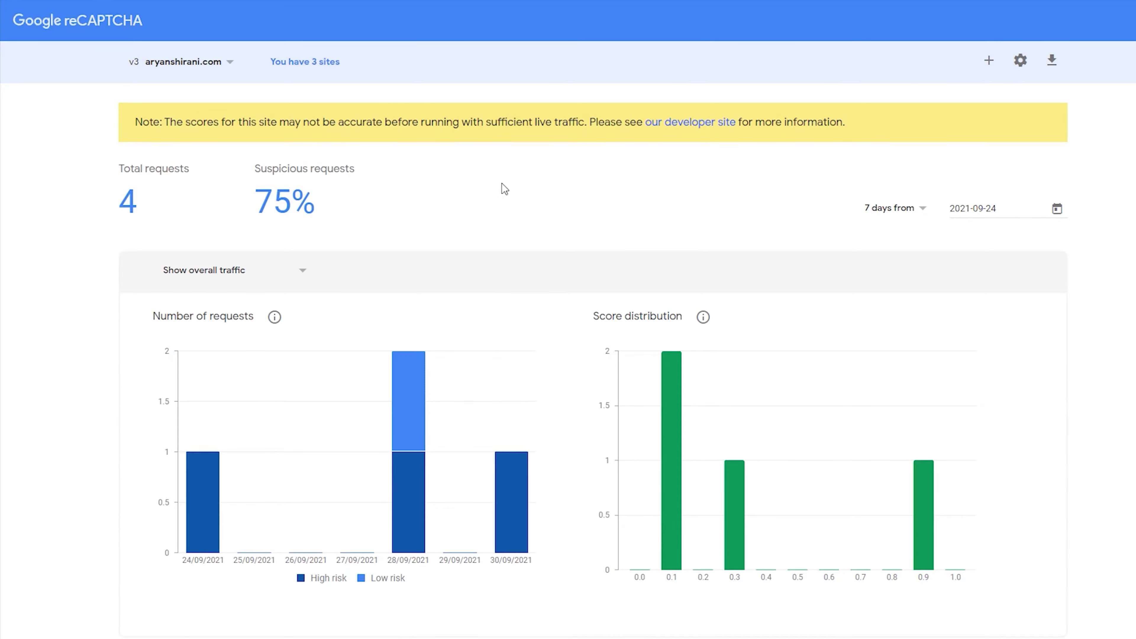
left_click(230, 64)
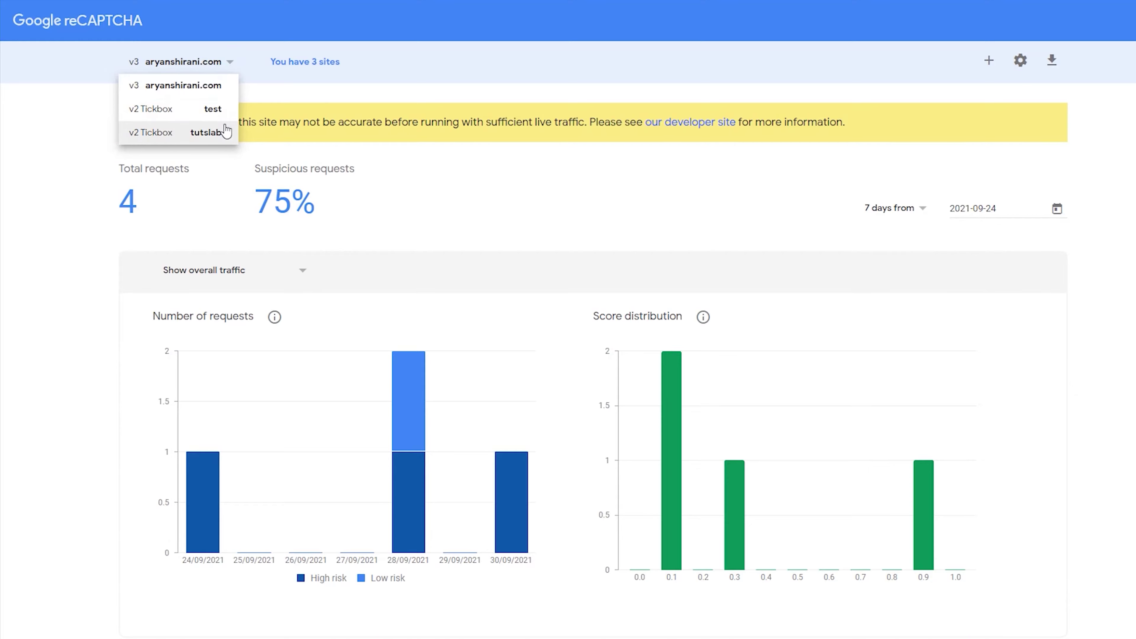
left_click(239, 64)
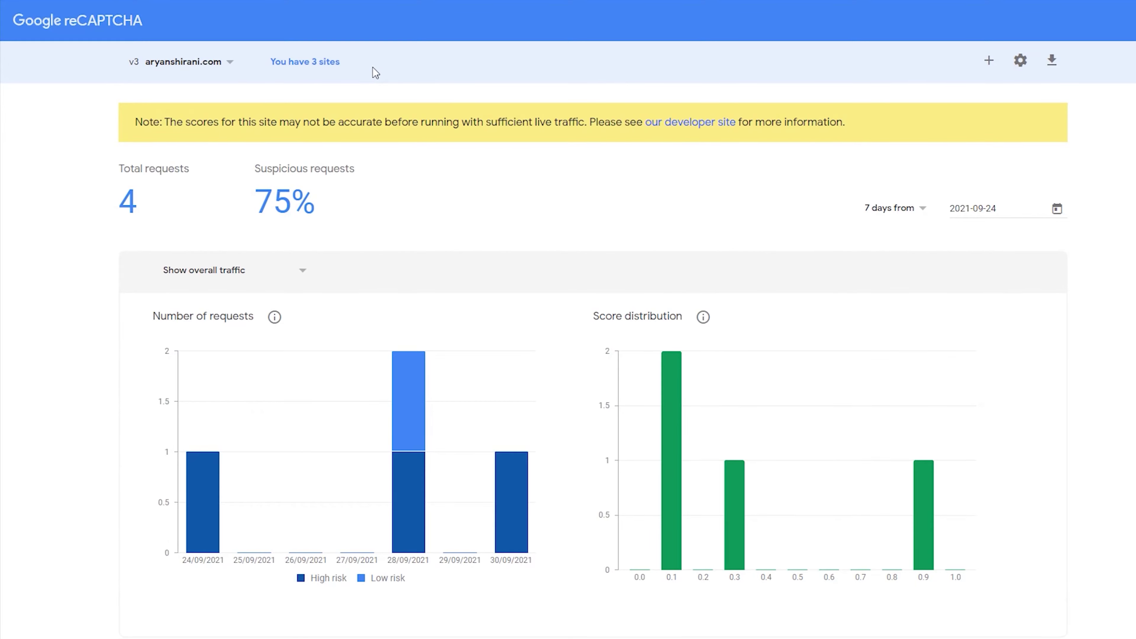
left_click(988, 64)
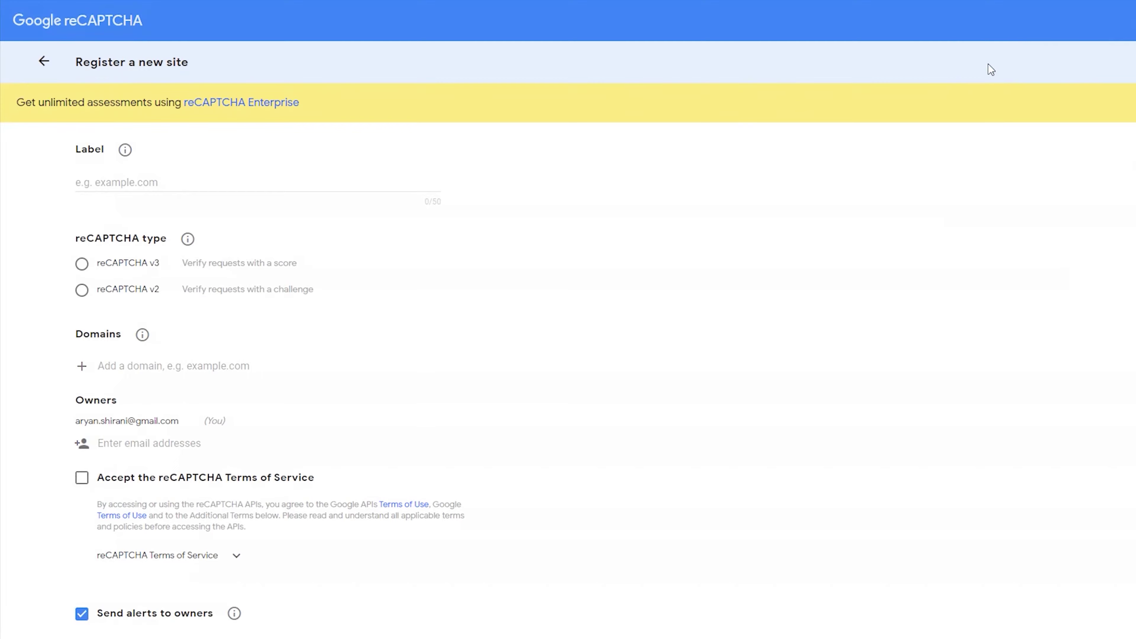
Label the new site 'demo.xdunicorn.com' and choose the reCAPTCHA v2 tickbox type
left_click(159, 185)
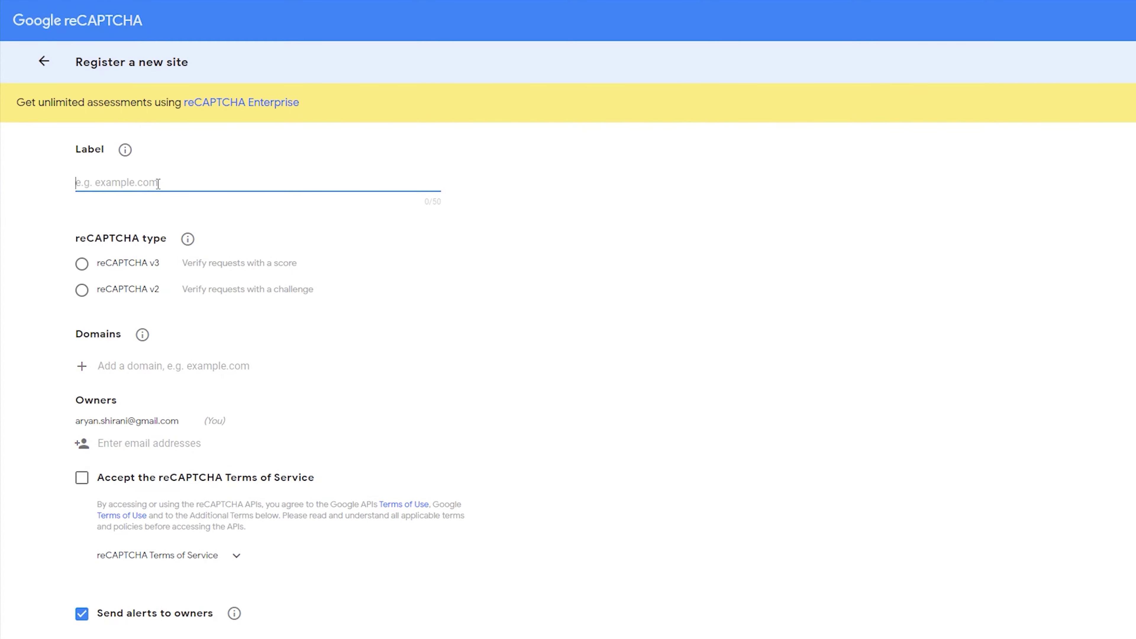
type("demo.xdunicorn.com")
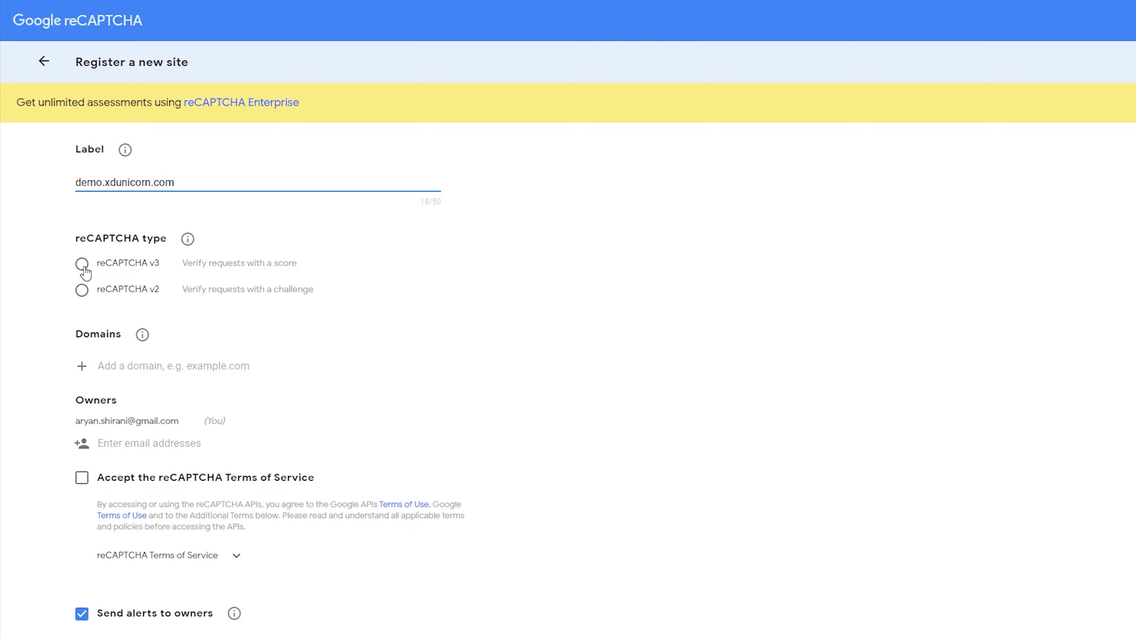
left_click(82, 291)
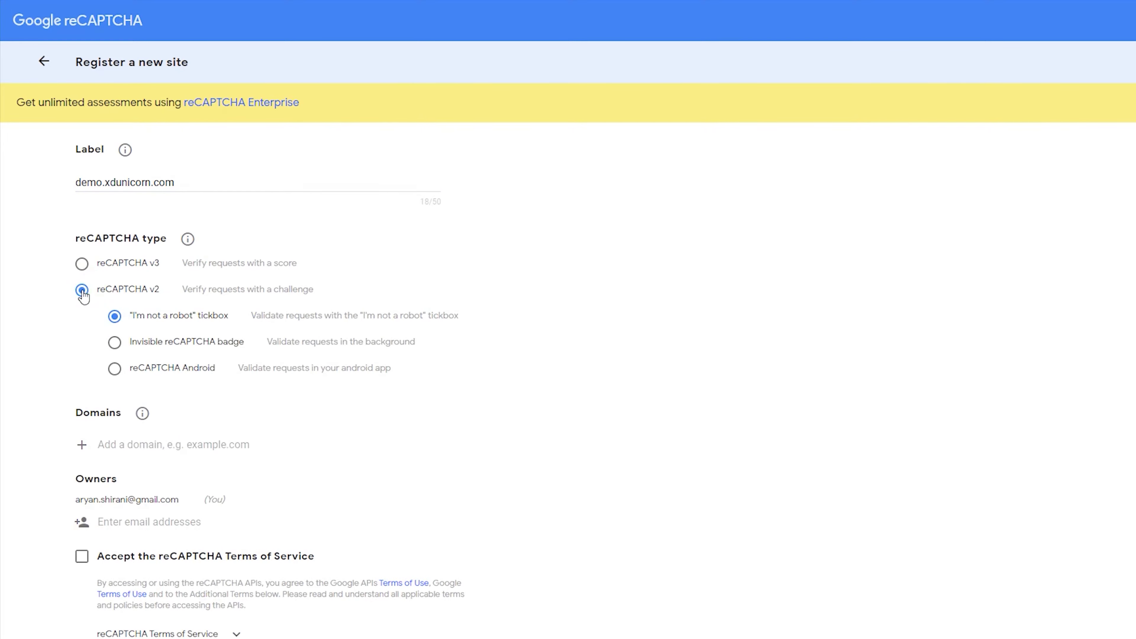
scroll(83, 295, "down", 4)
Add domain demo.xdunicorn.com, accept the Terms of Service, and submit the registration
left_click(116, 252)
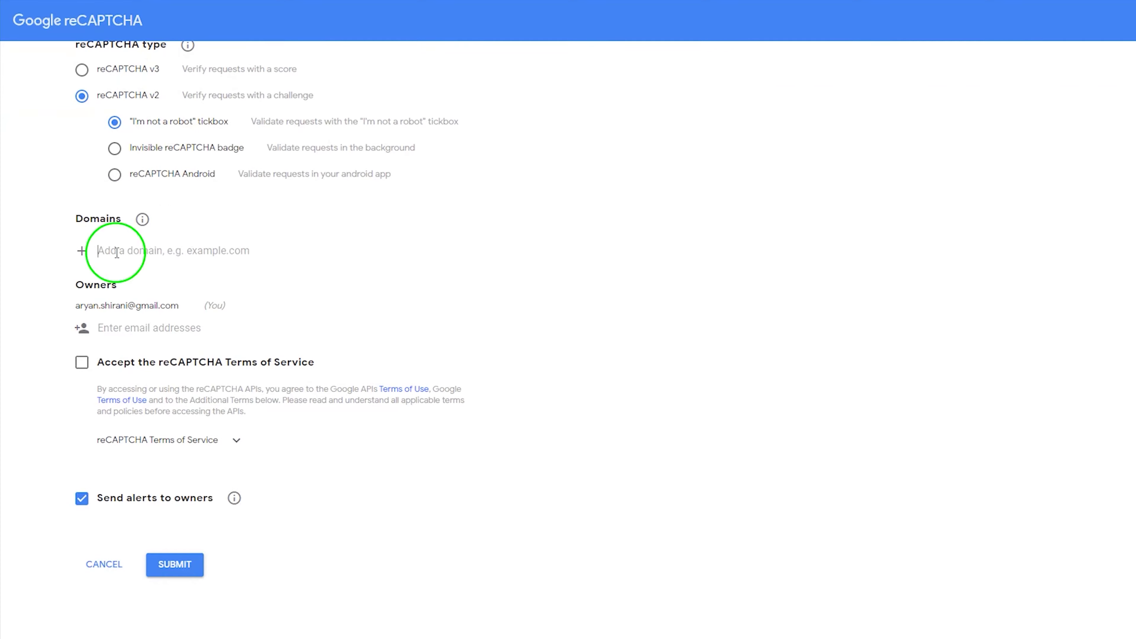
type("demo.")
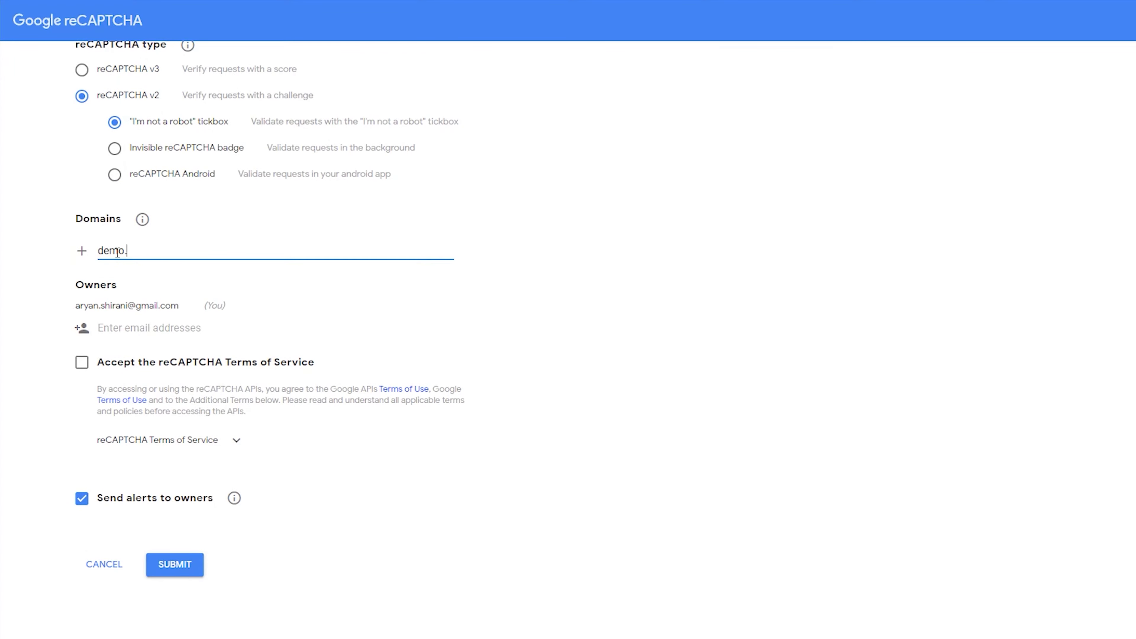
type("xdunicorn.com")
left_click(86, 365)
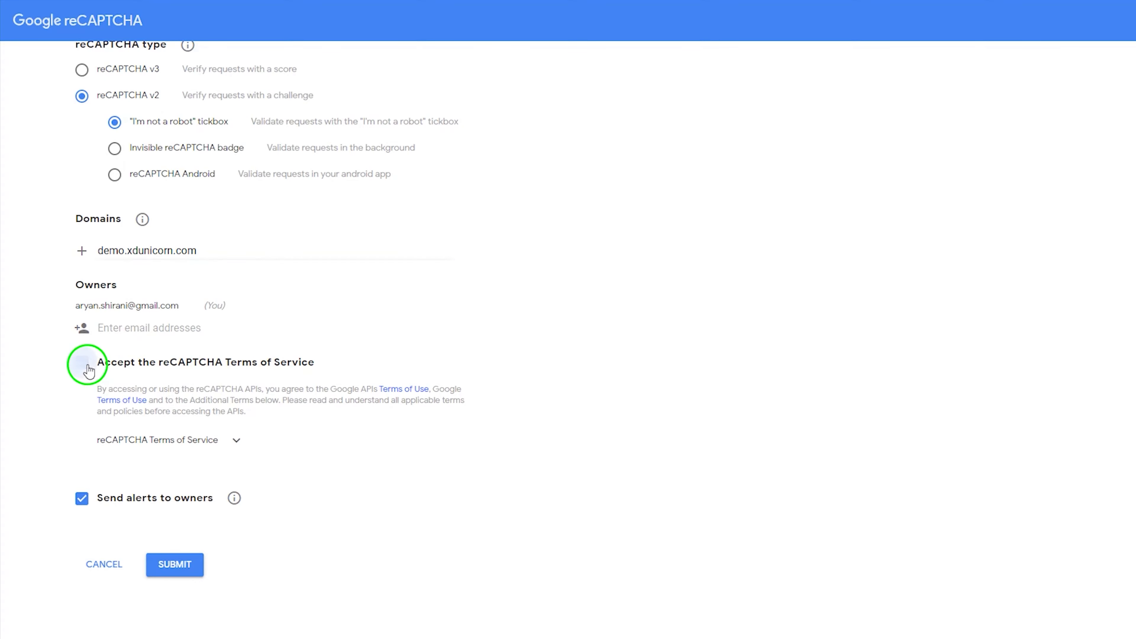
left_click(179, 563)
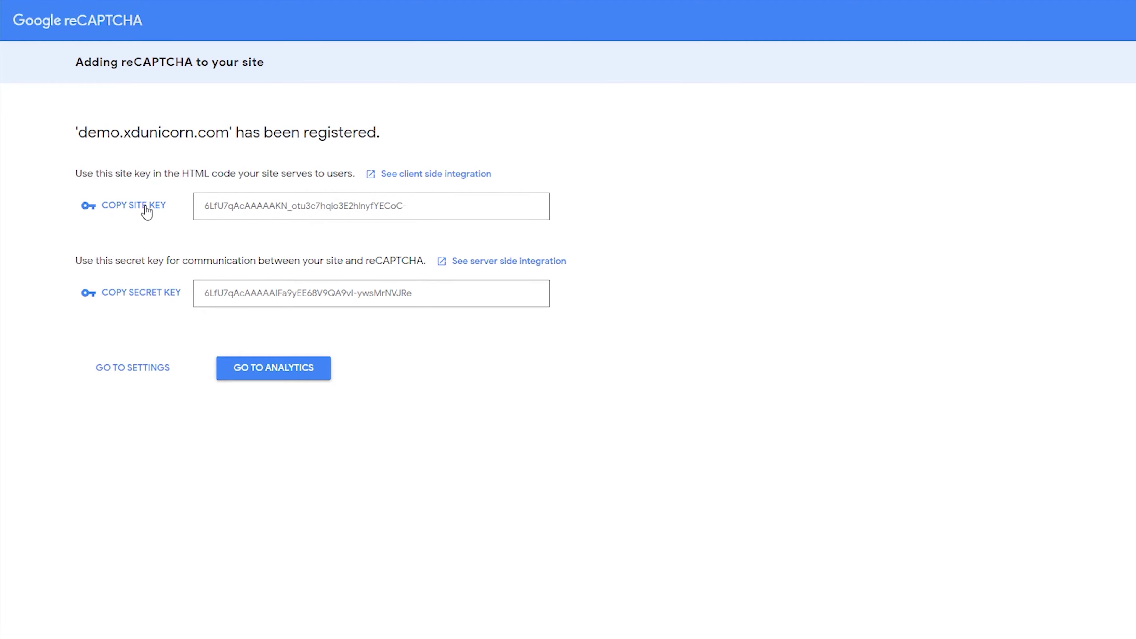
Copy the reCAPTCHA site key into the Site Key field under Elementor Settings > Integrations
left_click(147, 209)
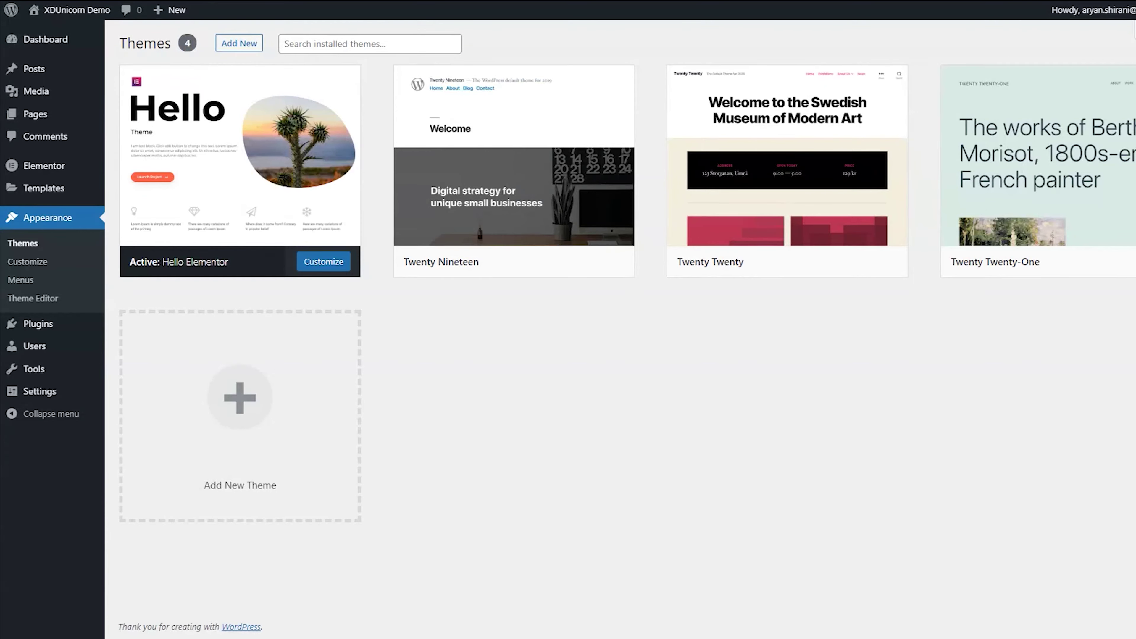
mouse_move(58, 169)
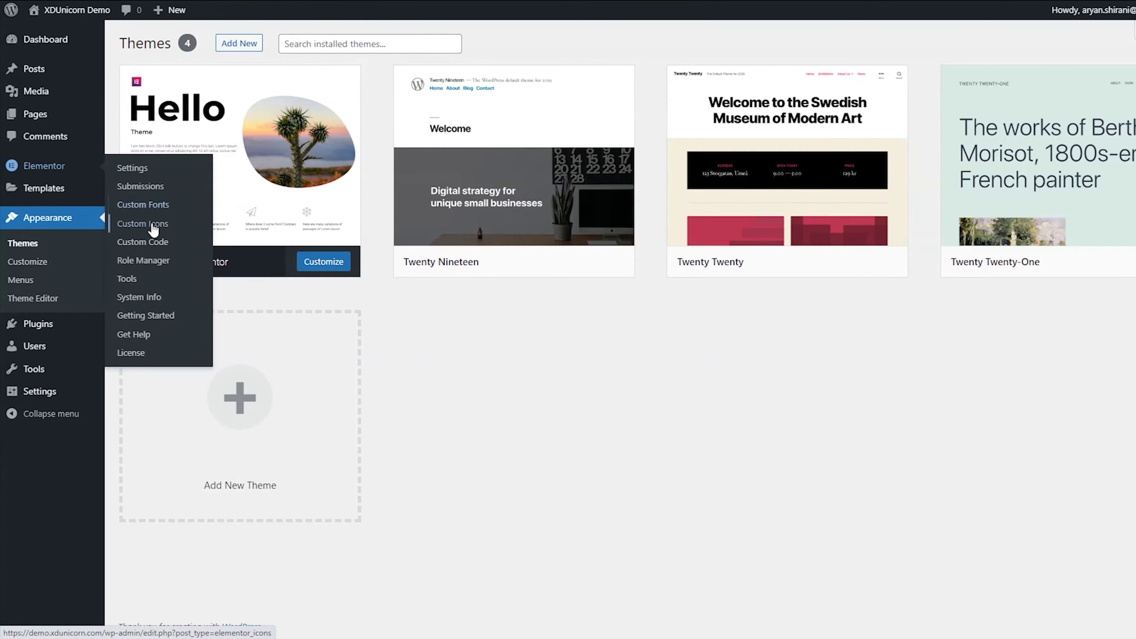
left_click(147, 171)
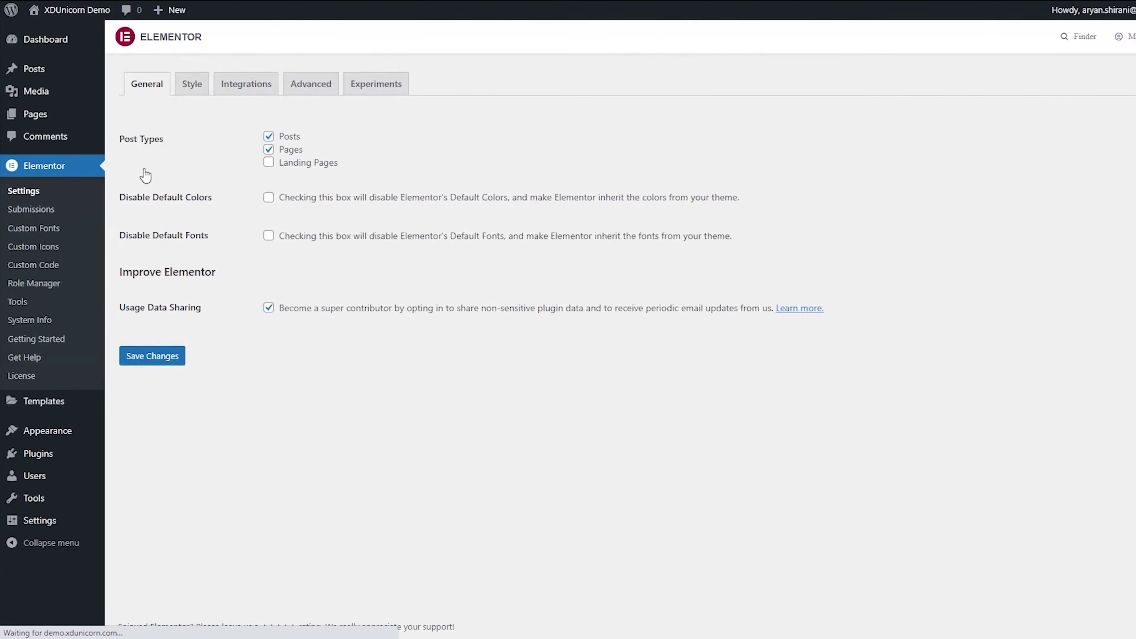
left_click(240, 88)
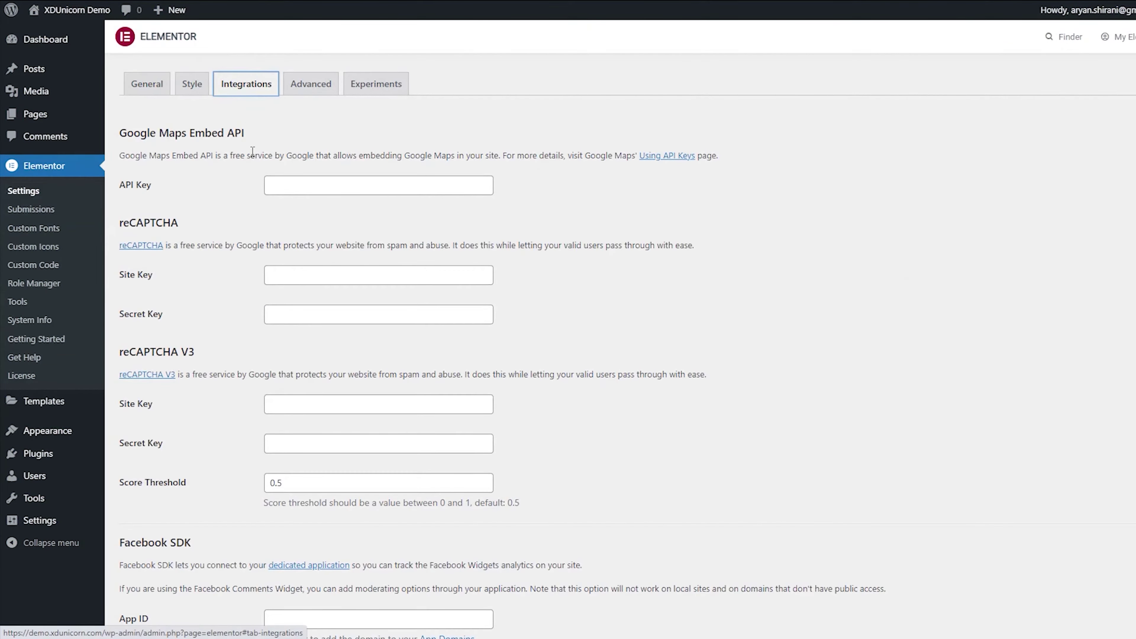
scroll(253, 152, "down", 2)
left_click(286, 210)
key("ctrl+v")
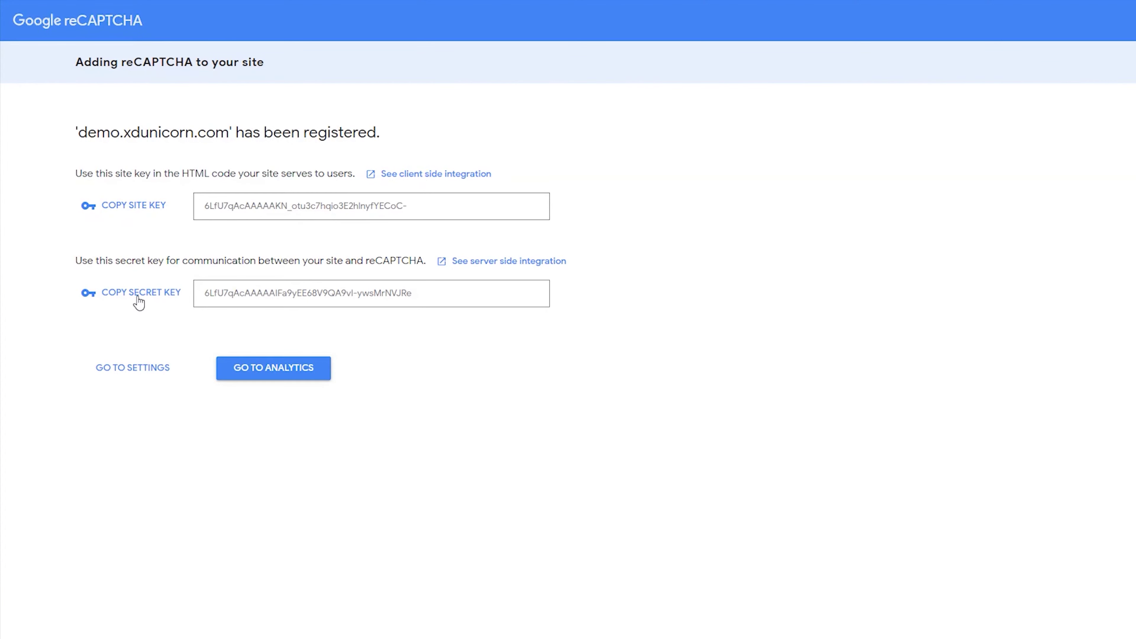
Paste the reCAPTCHA secret key into the Secret Key field and save the settings
left_click(142, 292)
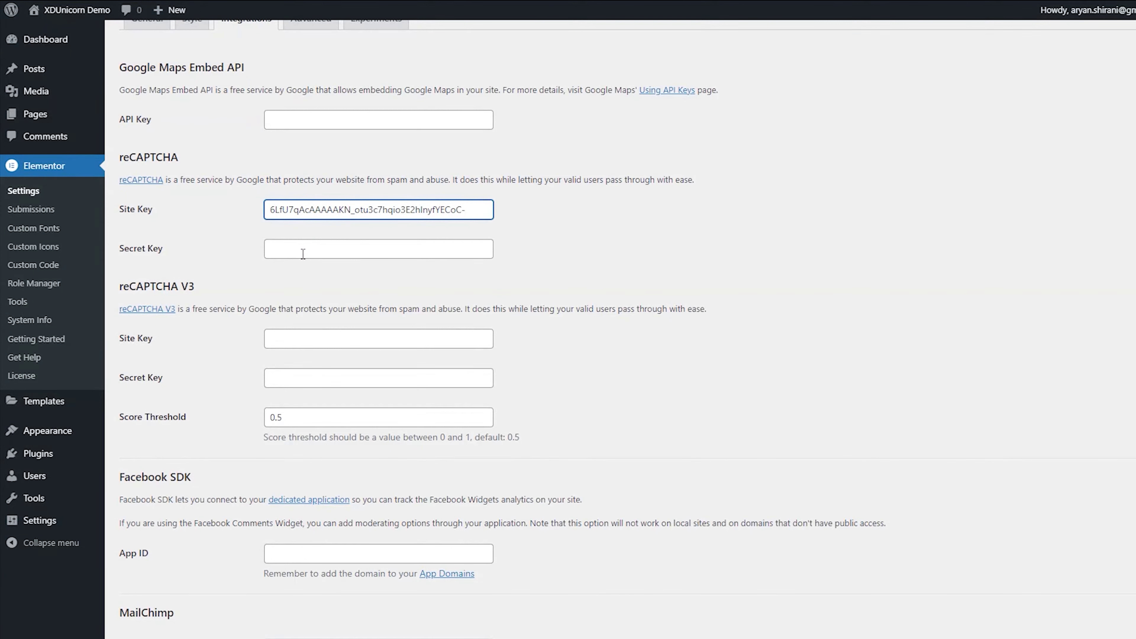
left_click(303, 254)
key("ctrl+v")
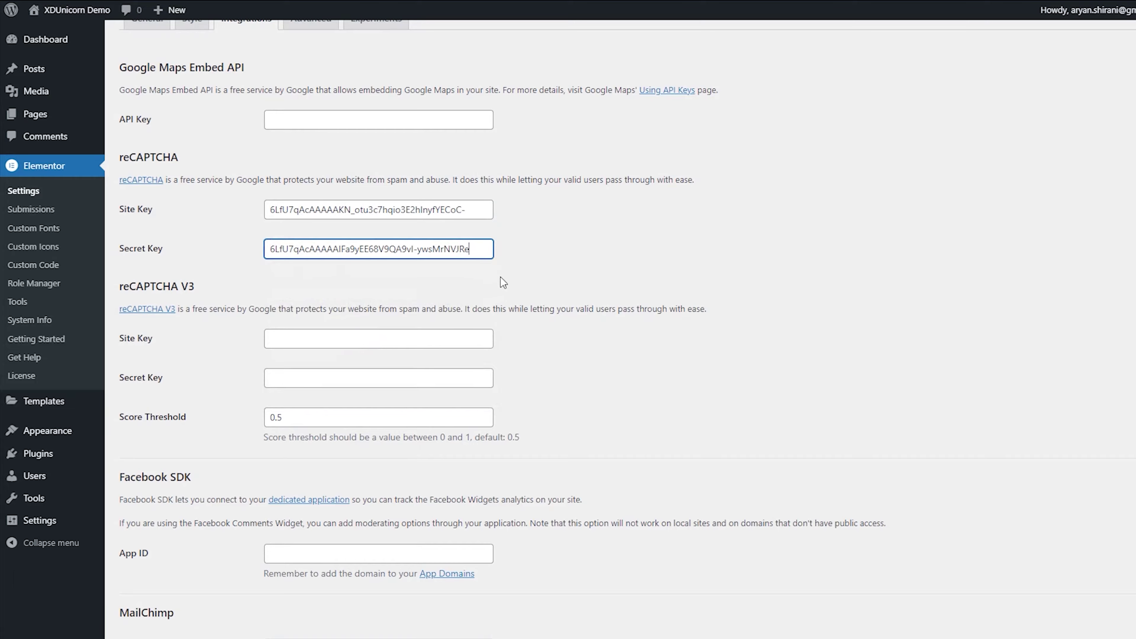
scroll(526, 283, "down", 20)
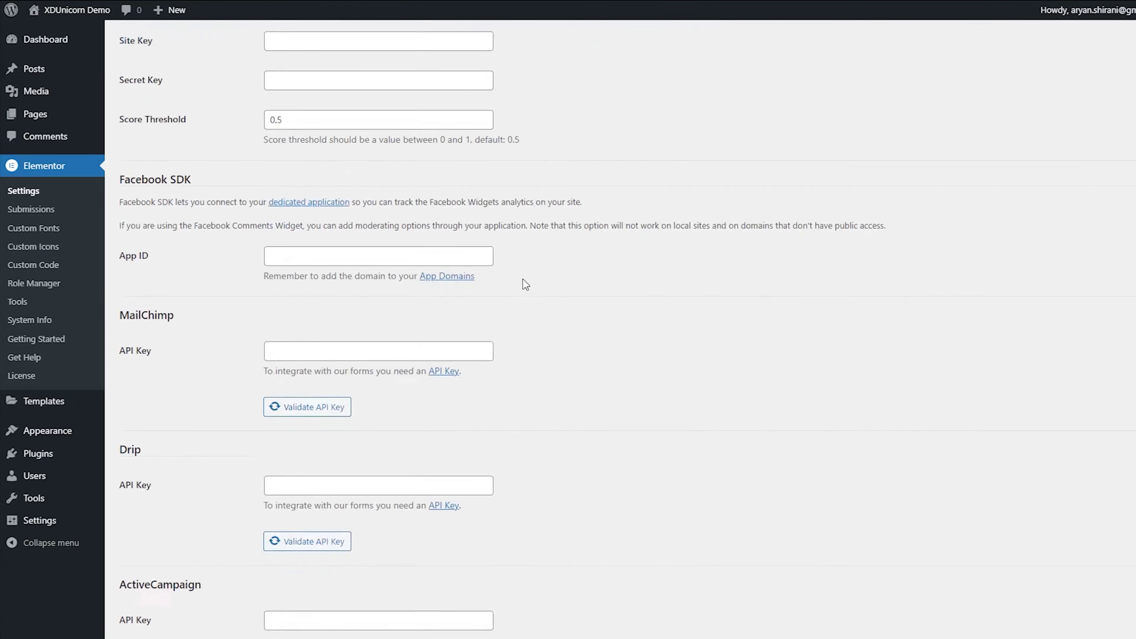
scroll(523, 291, "down", 3)
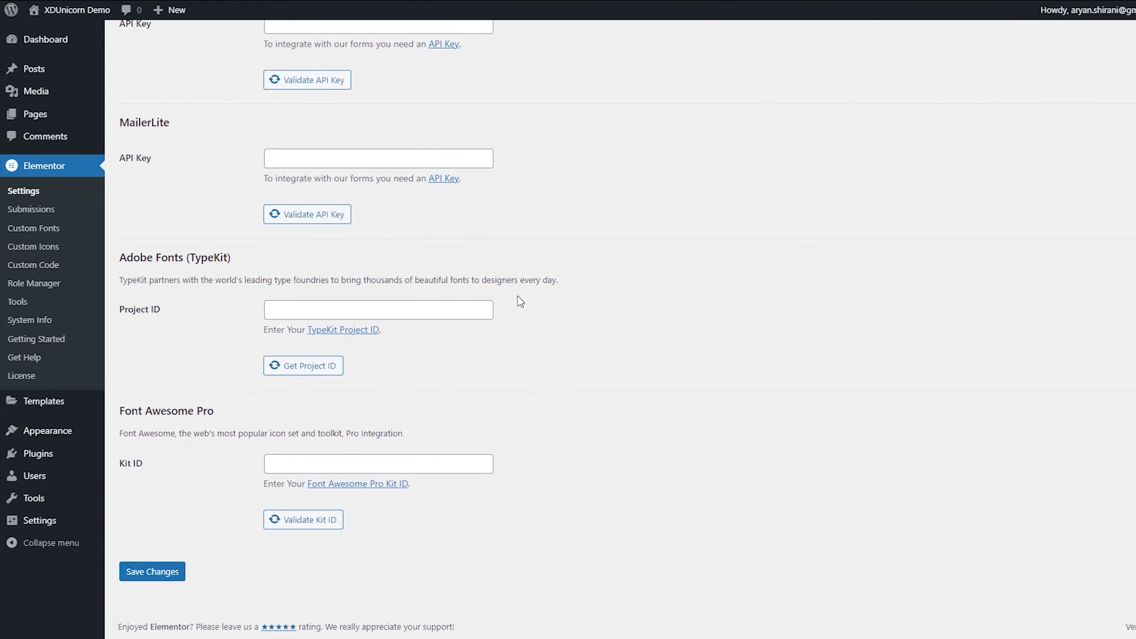
left_click(179, 572)
scroll(208, 595, "up", 15)
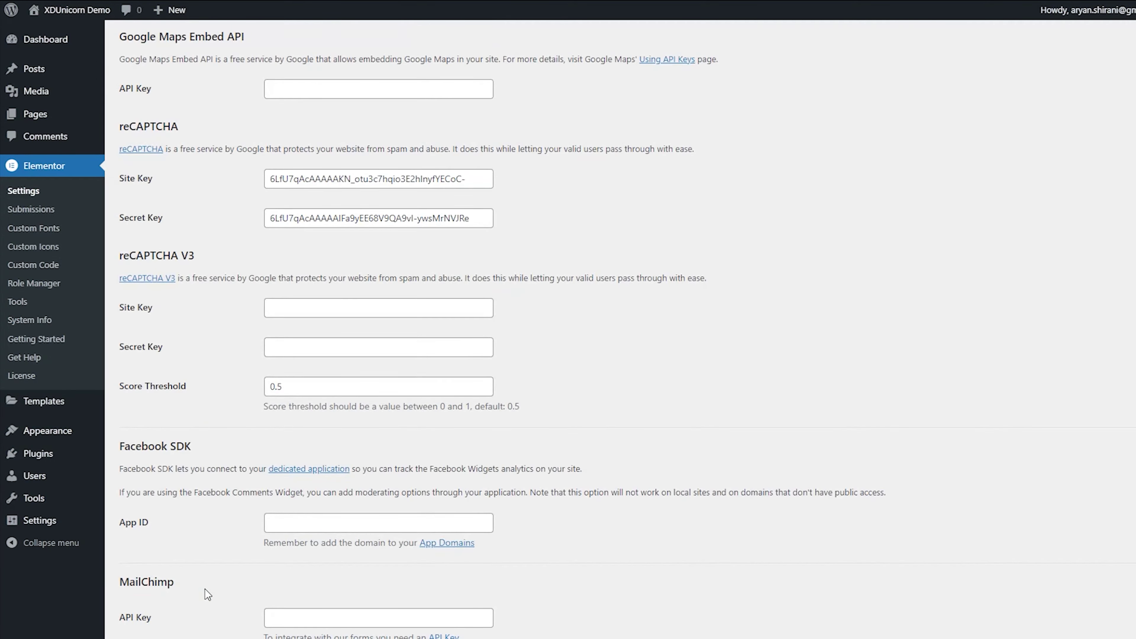
scroll(212, 584, "up", 2)
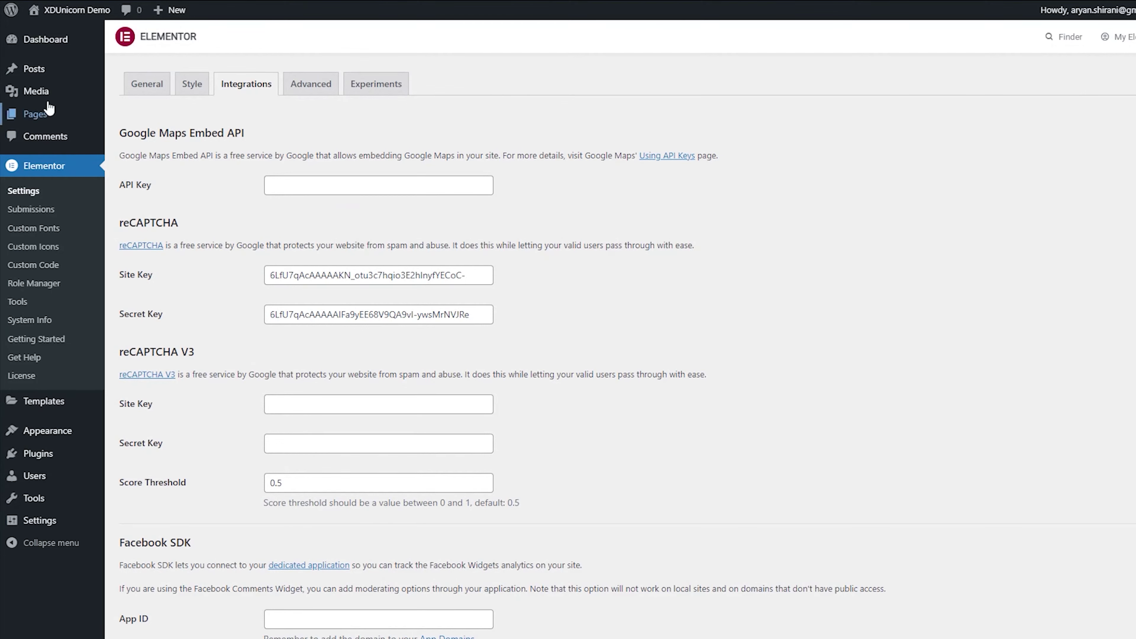
Open the 'Minimal Contact with image' page in Elementor from All Pages
mouse_move(49, 114)
left_click(129, 116)
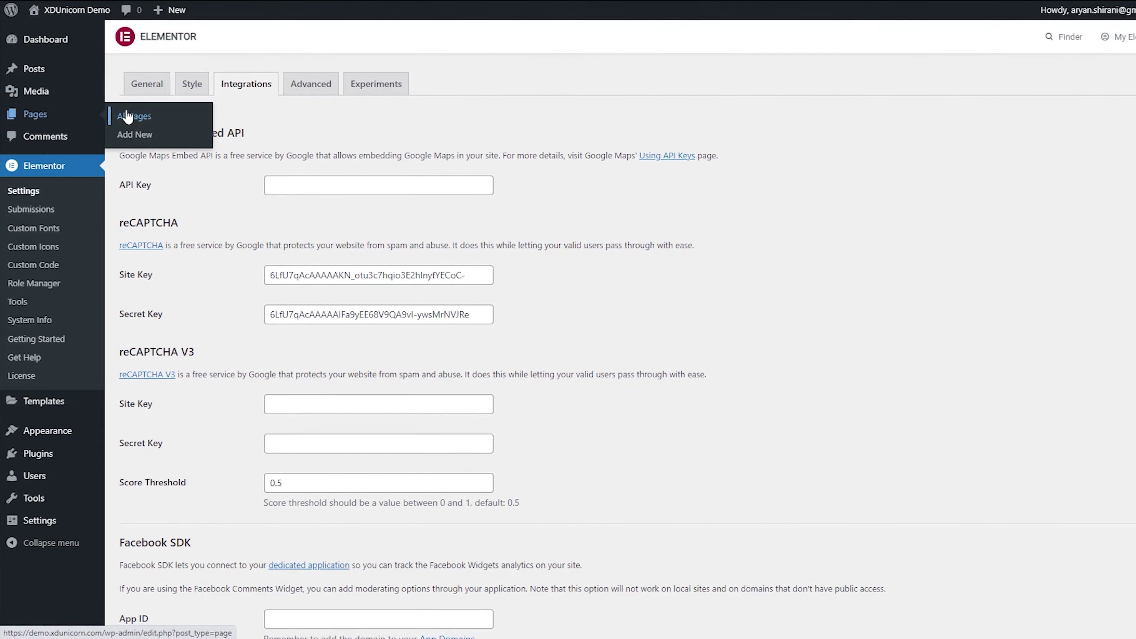
left_click(128, 116)
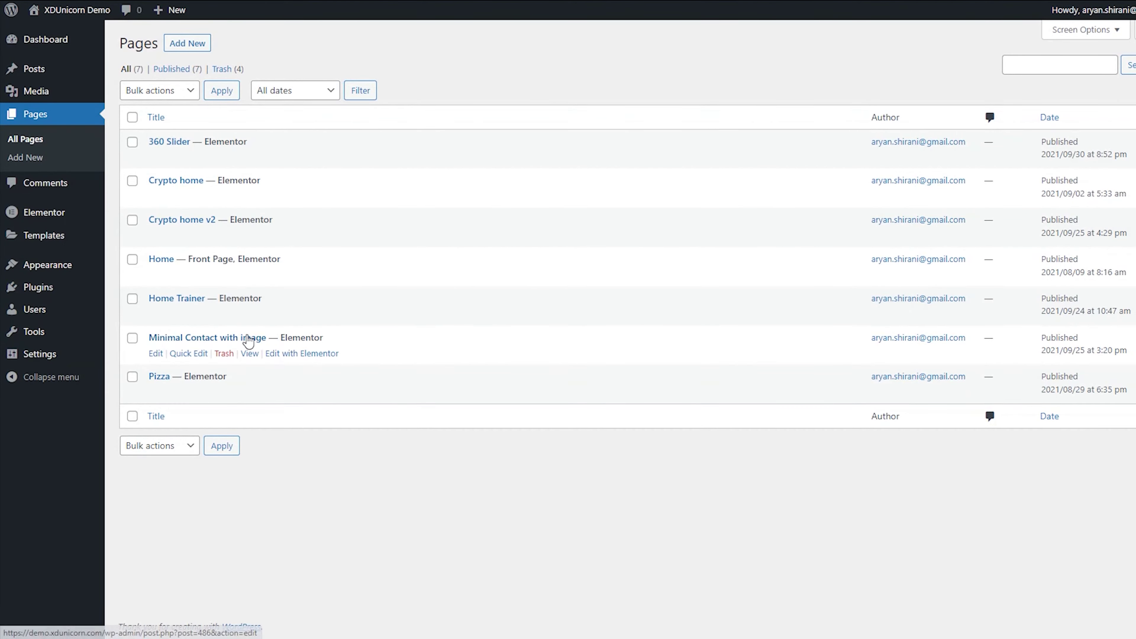
left_click(300, 355)
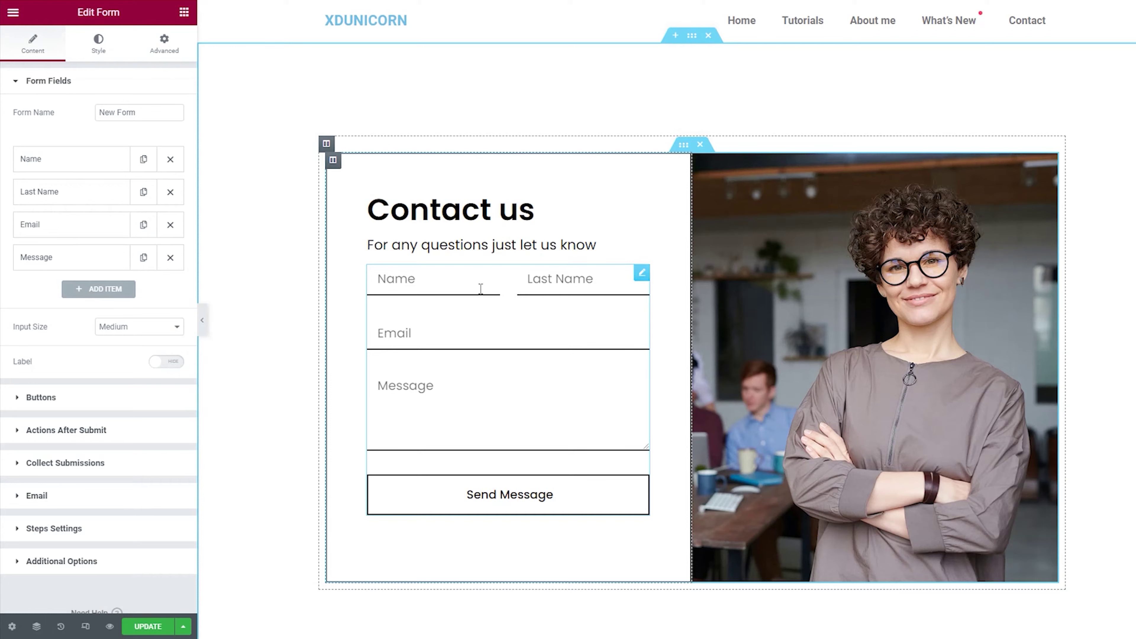
Add a new reCAPTCHA-type field to the contact form and update the page
left_click(87, 289)
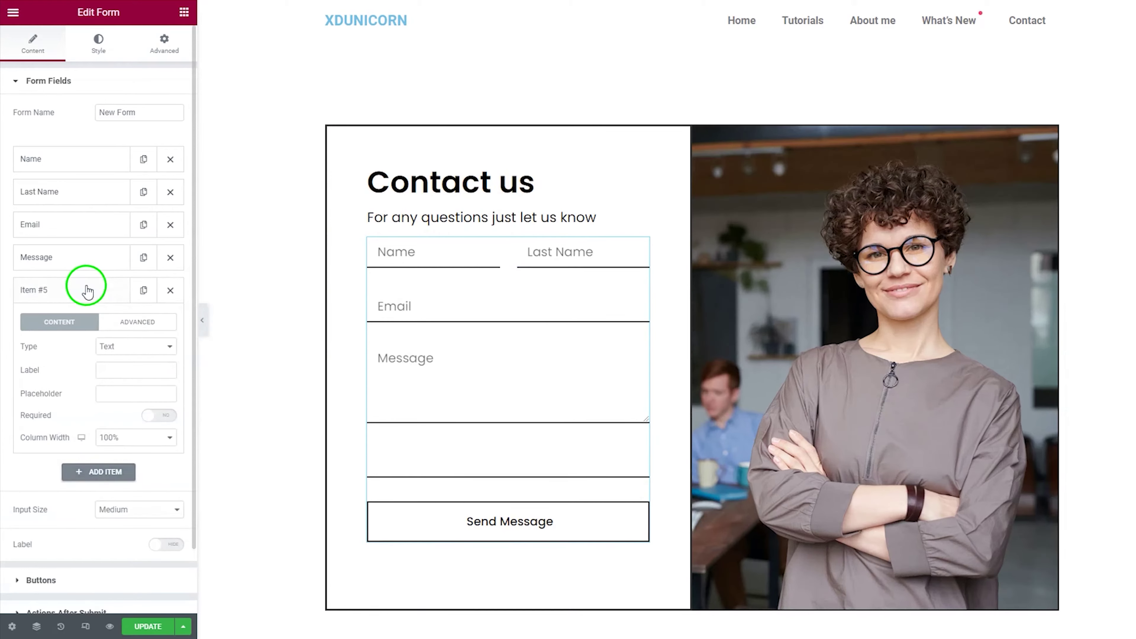
left_click(122, 349)
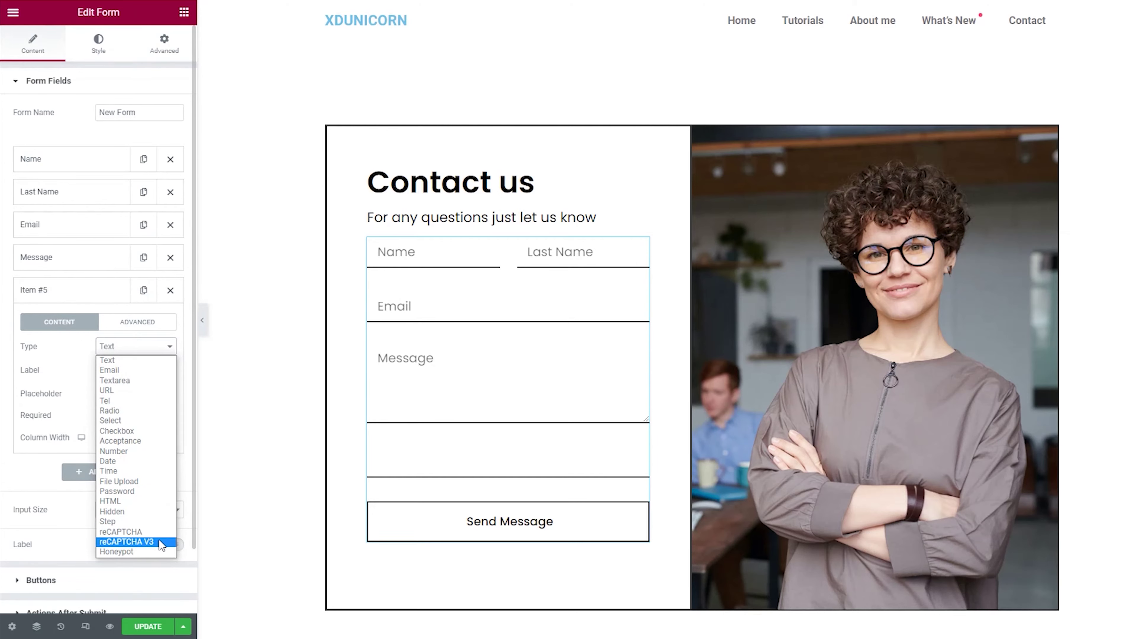
left_click(142, 531)
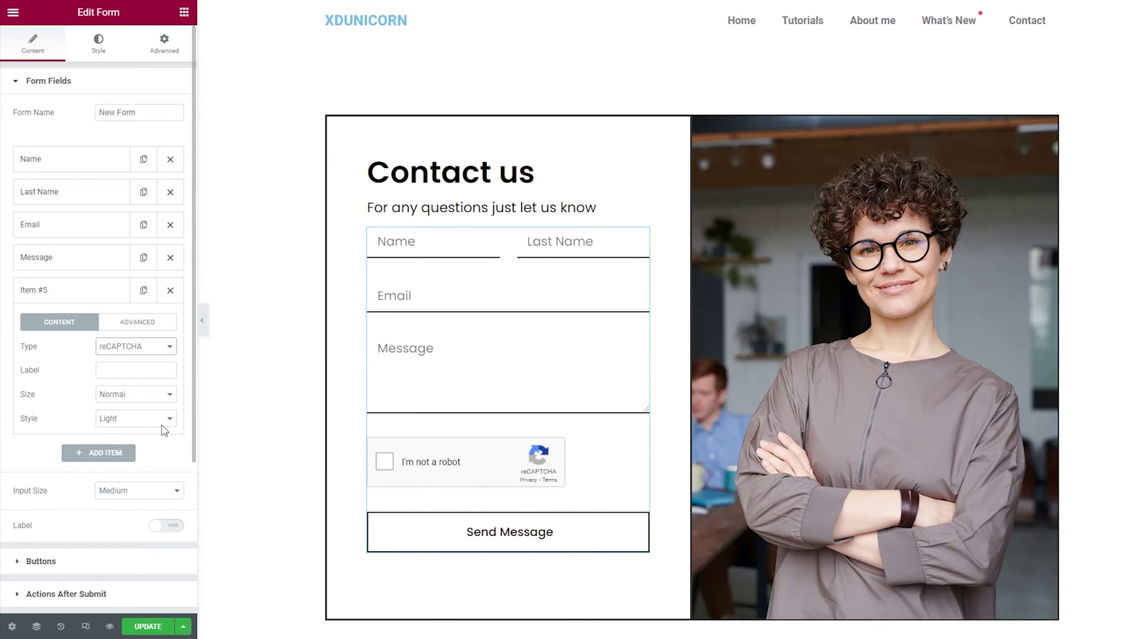
scroll(161, 425, "down", 3)
left_click(149, 622)
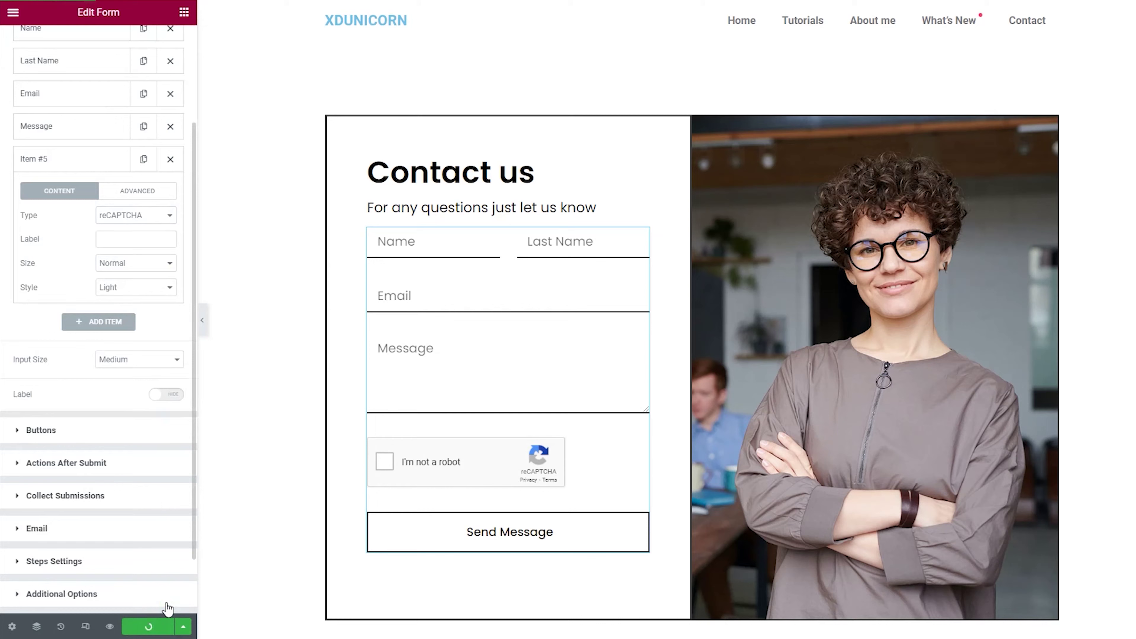
Hide the editing panel and tick the 'I'm not a robot' box in the preview
left_click(204, 321)
left_click(286, 459)
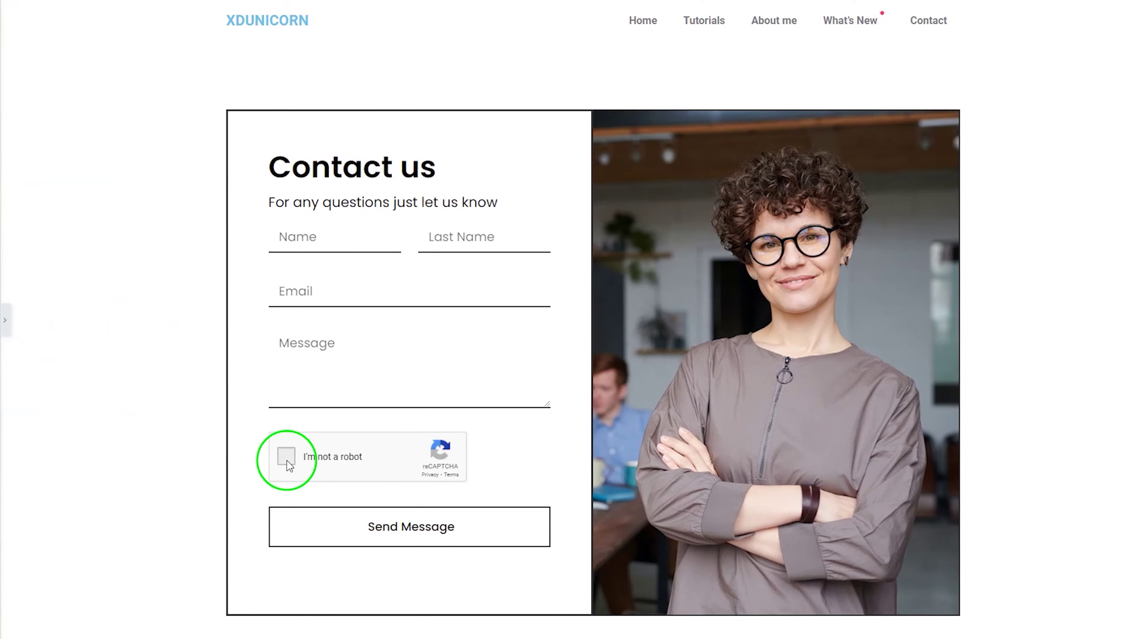